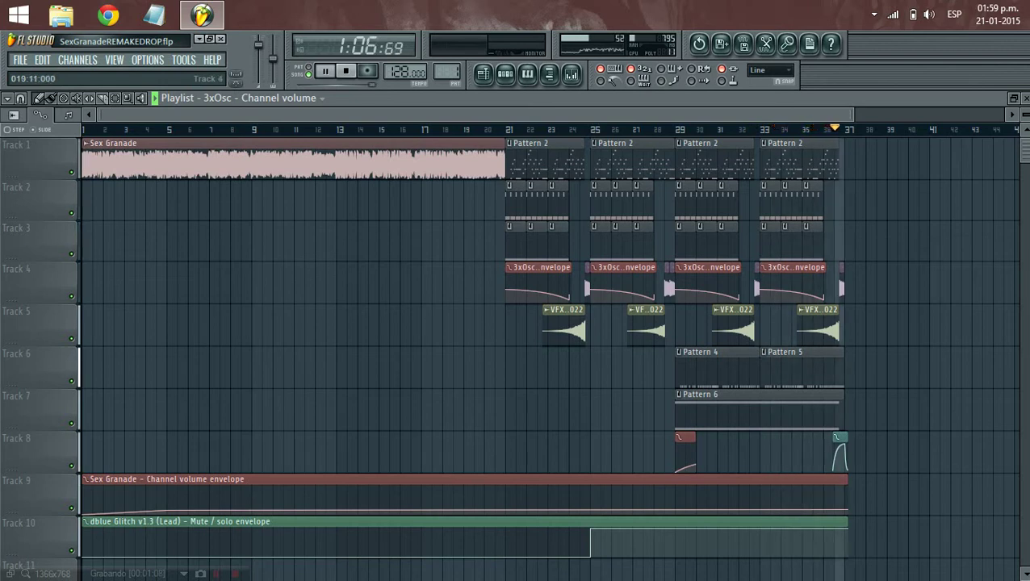
Stop the song and close the playlist to bring Pattern 1's first channels into view
key(space)
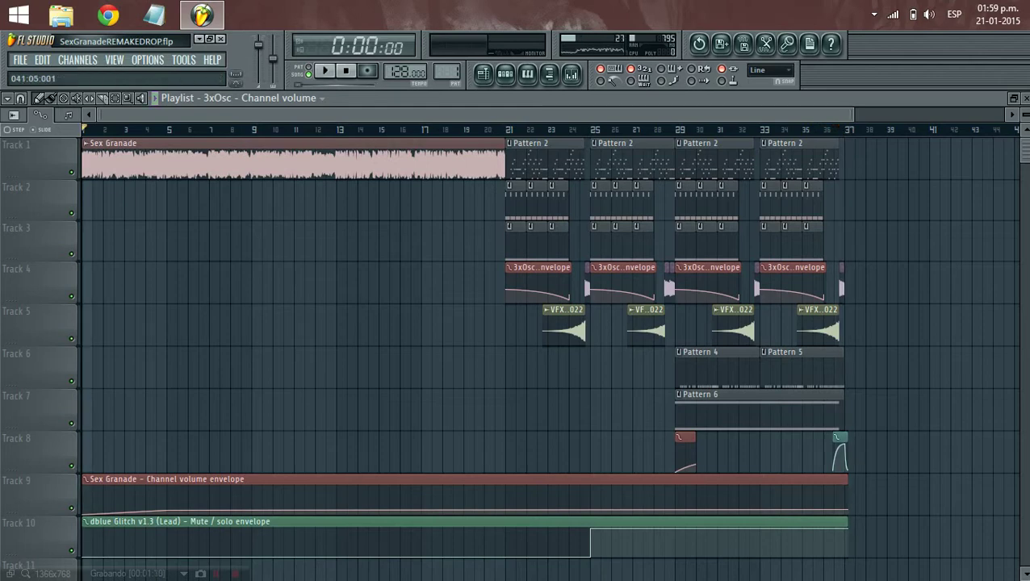
click(1026, 99)
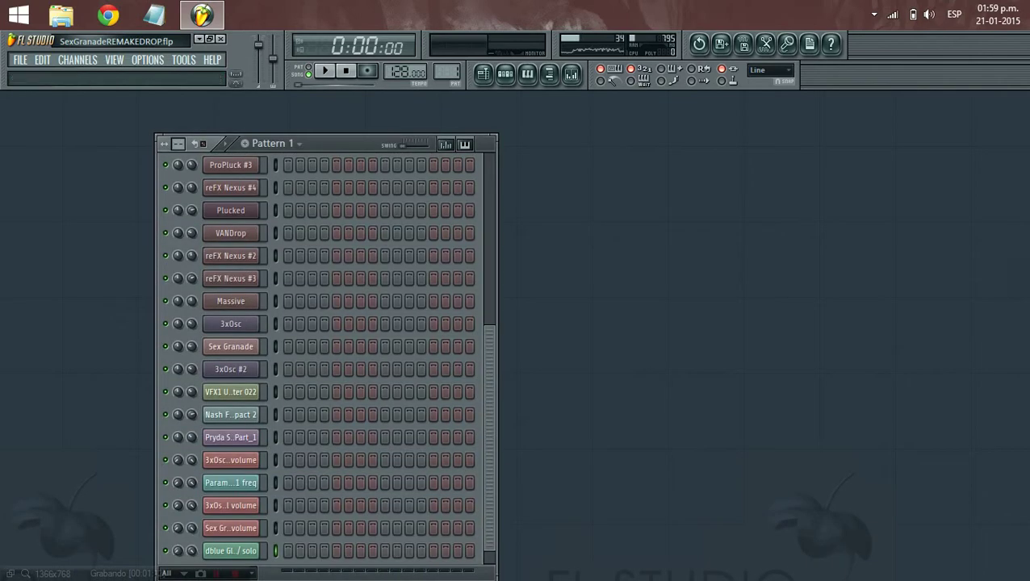
scroll(323, 355, up, 3)
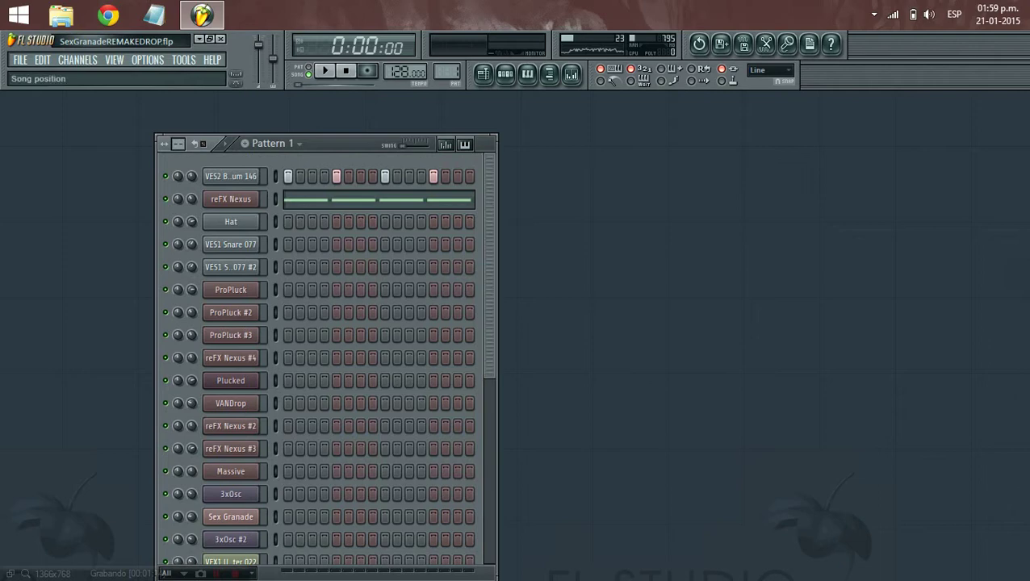
Play Pattern 1, view the reFX Nexus channel's plugin preset, and close it and stop playback
key(space)
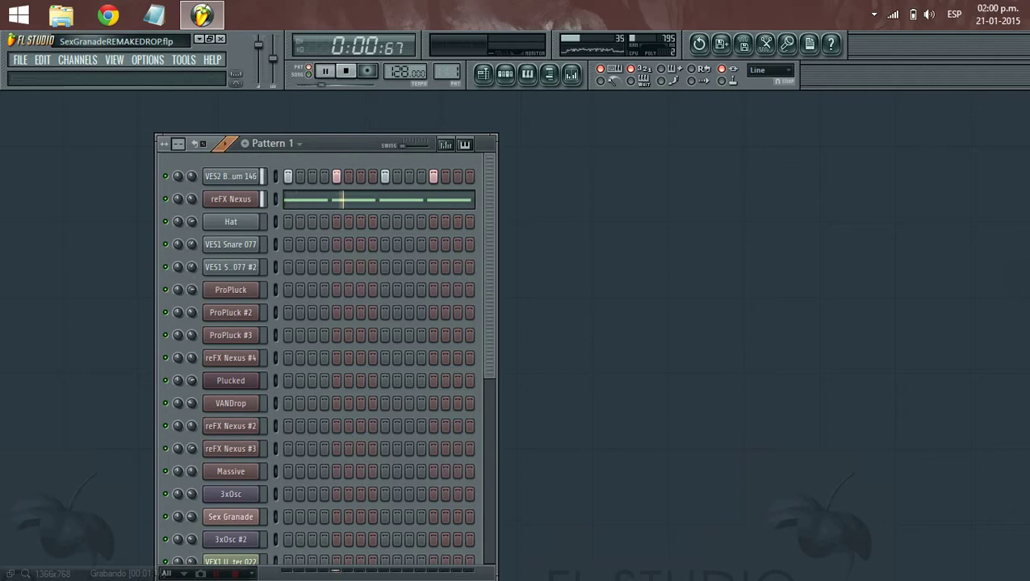
click(231, 199)
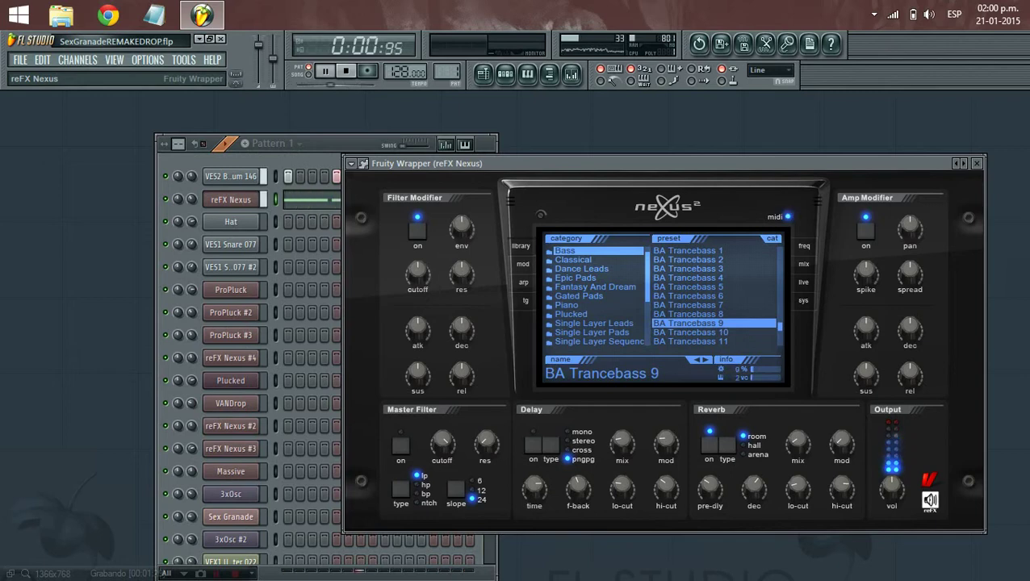
click(231, 199)
key(space)
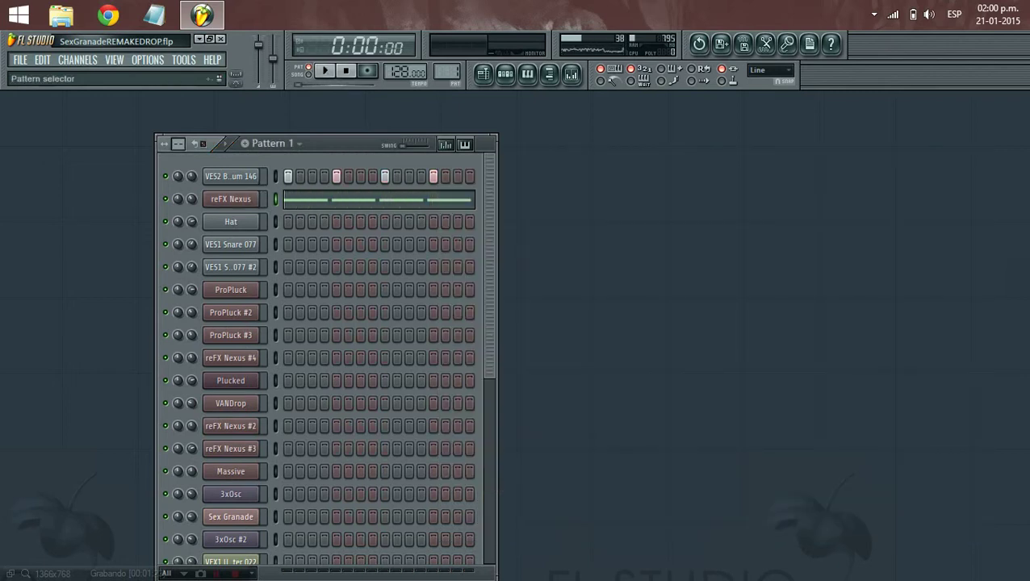
Examine the effects chain on the mixer's Lead track and close the mixer
click(571, 74)
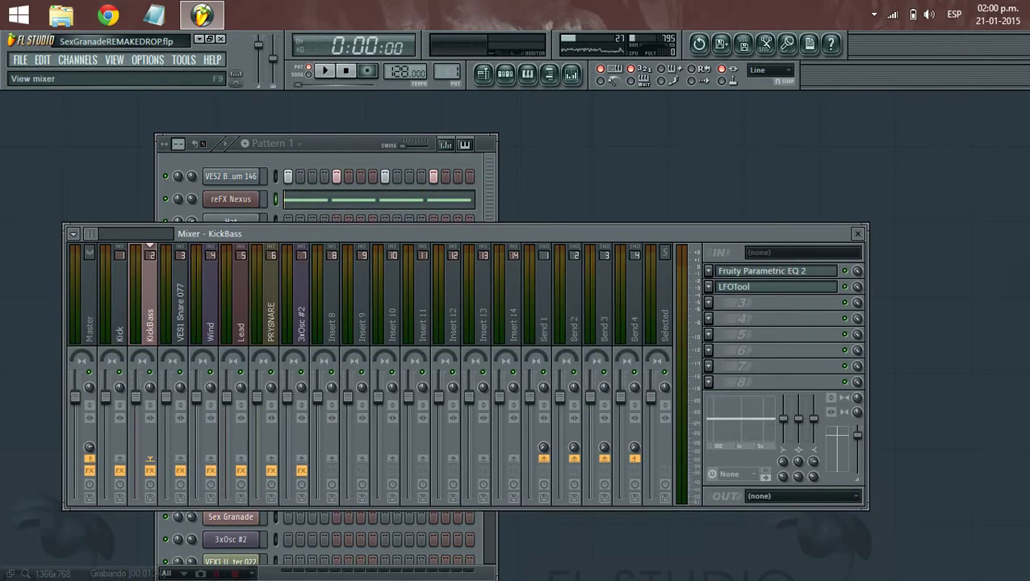
click(241, 303)
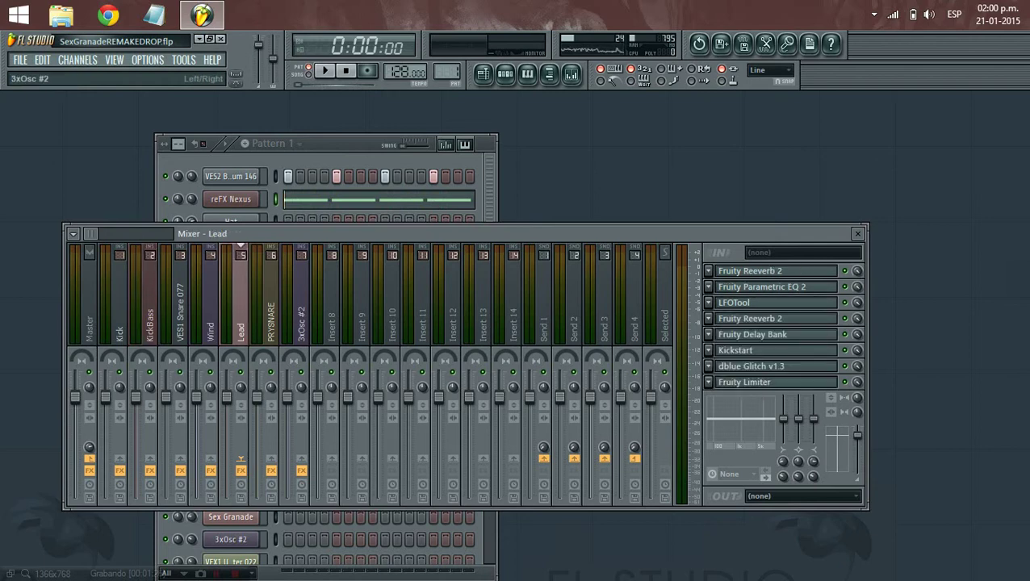
key(F9)
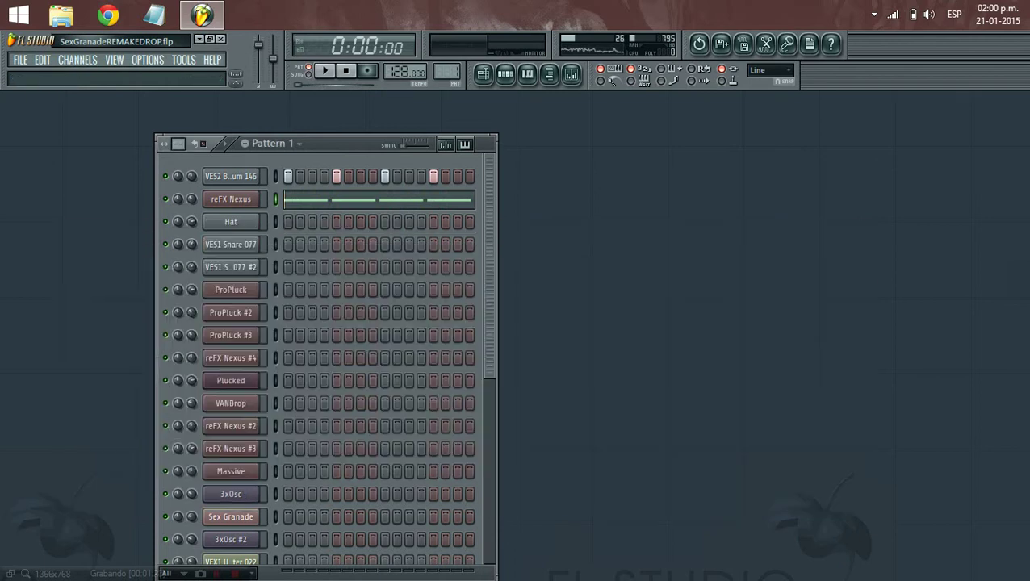
Switch to Pattern 2, play it, and view the VANDrop channel's plugin before closing its window
drag(448, 73, 448, 66)
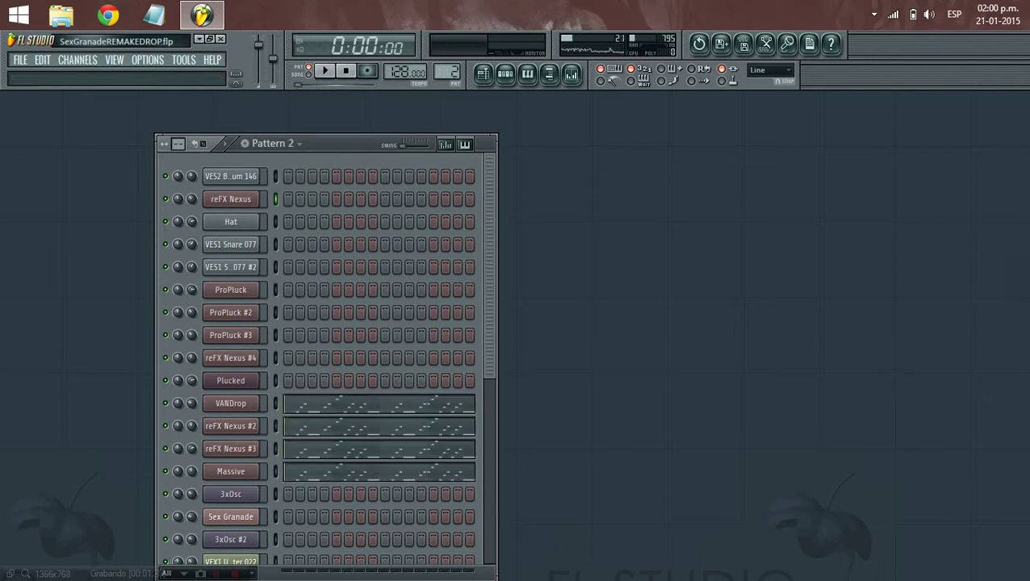
key(space)
scroll(323, 359, down, 4)
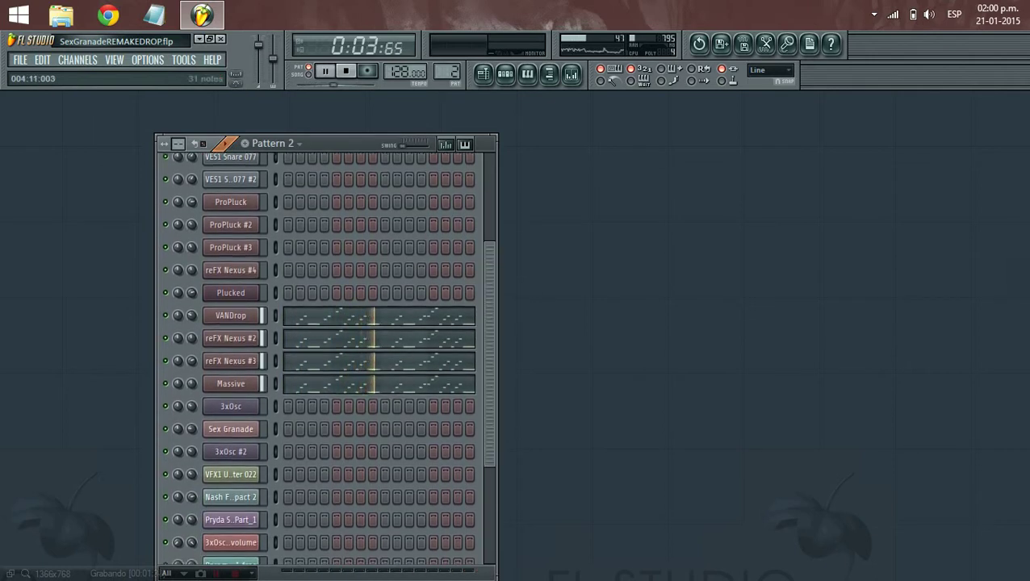
click(231, 317)
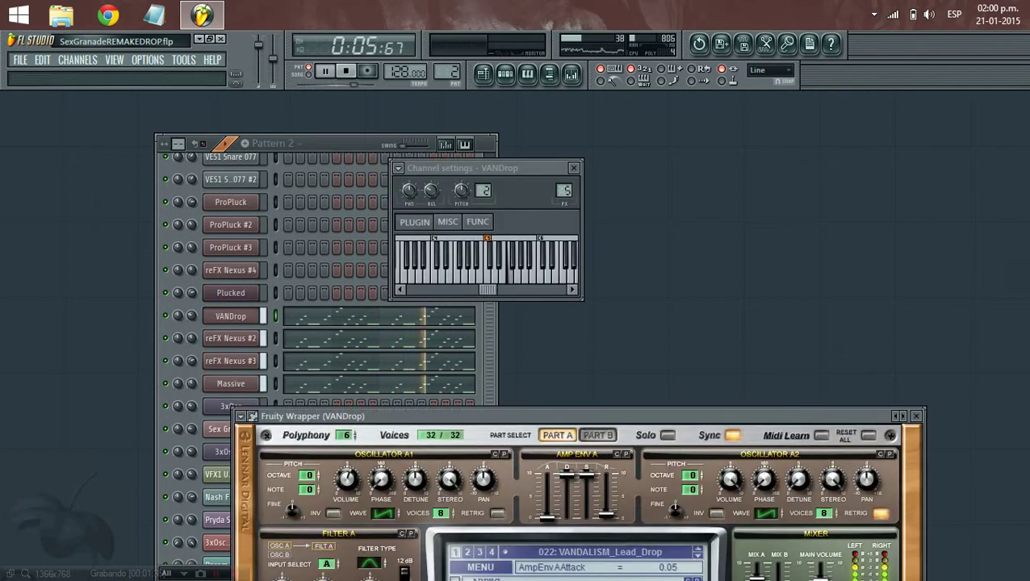
drag(347, 416, 333, 230)
click(902, 231)
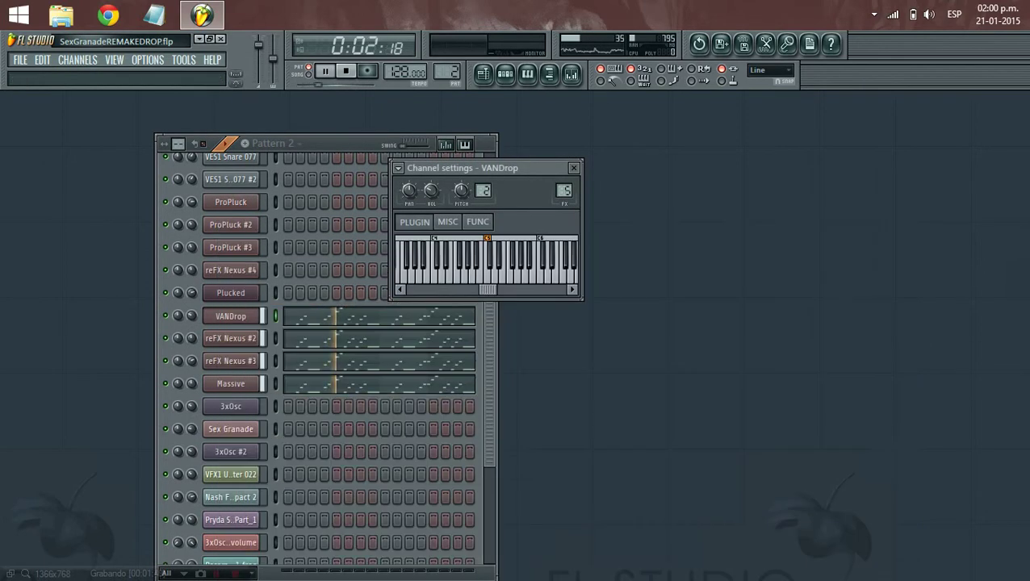
View the plugin presets of the reFX Nexus #2, reFX Nexus #3 and Massive channels, closing each window
click(230, 339)
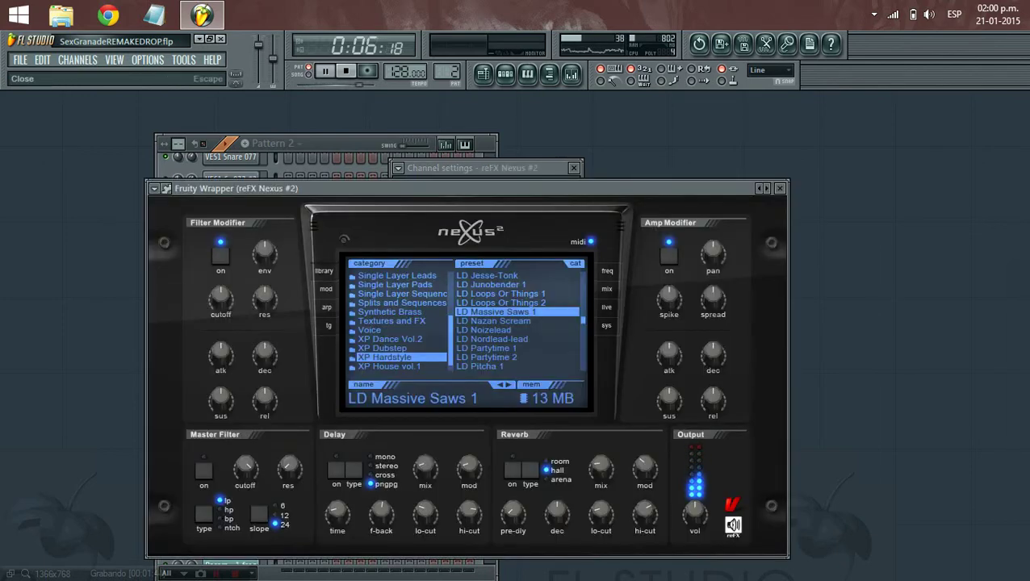
click(780, 188)
click(230, 361)
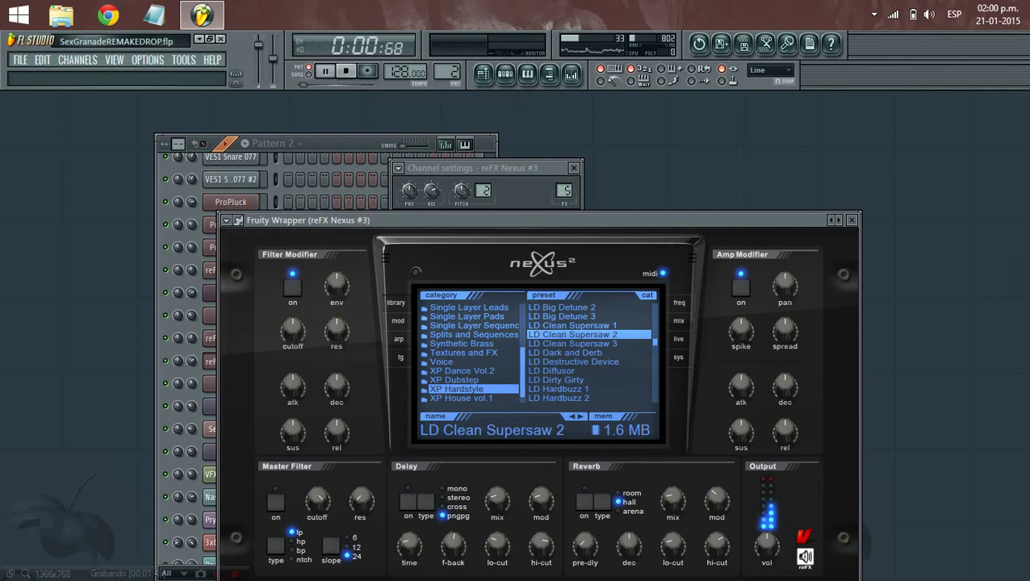
click(852, 220)
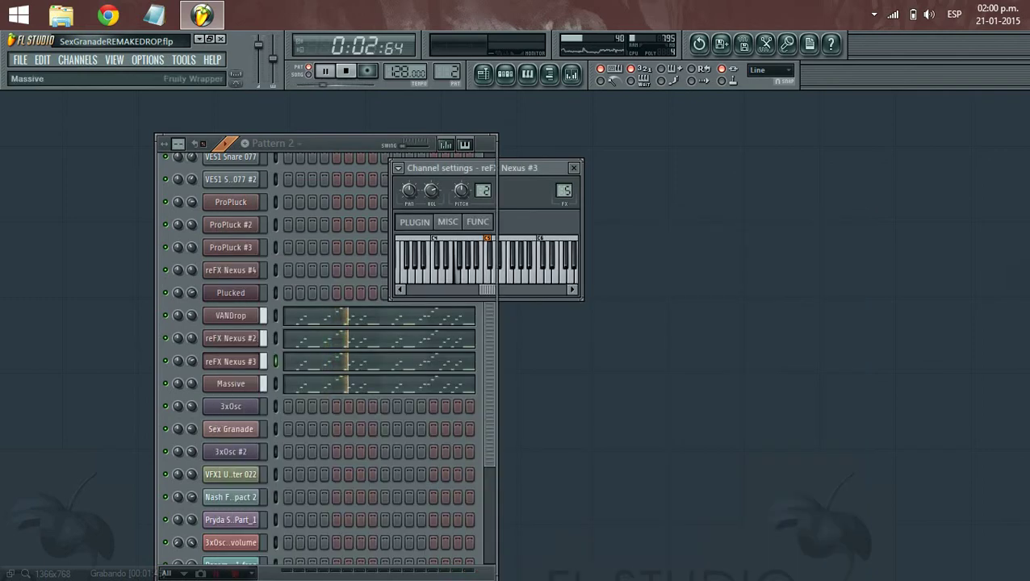
click(230, 383)
click(759, 319)
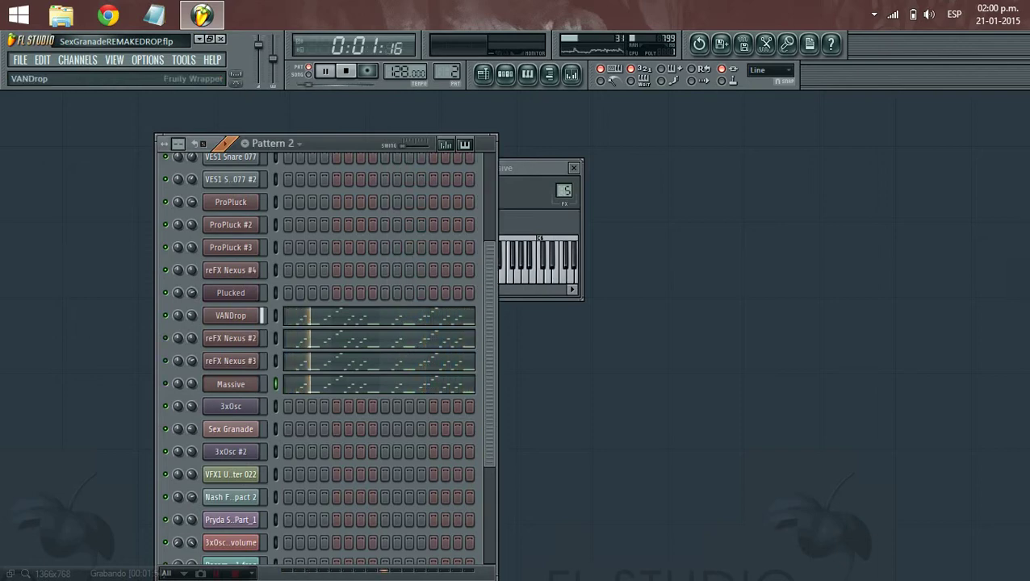
Audition VANDrop and reFX Nexus #2 one at a time in solo, and view the reFX Nexus #2 preset
click(230, 315)
click(211, 316)
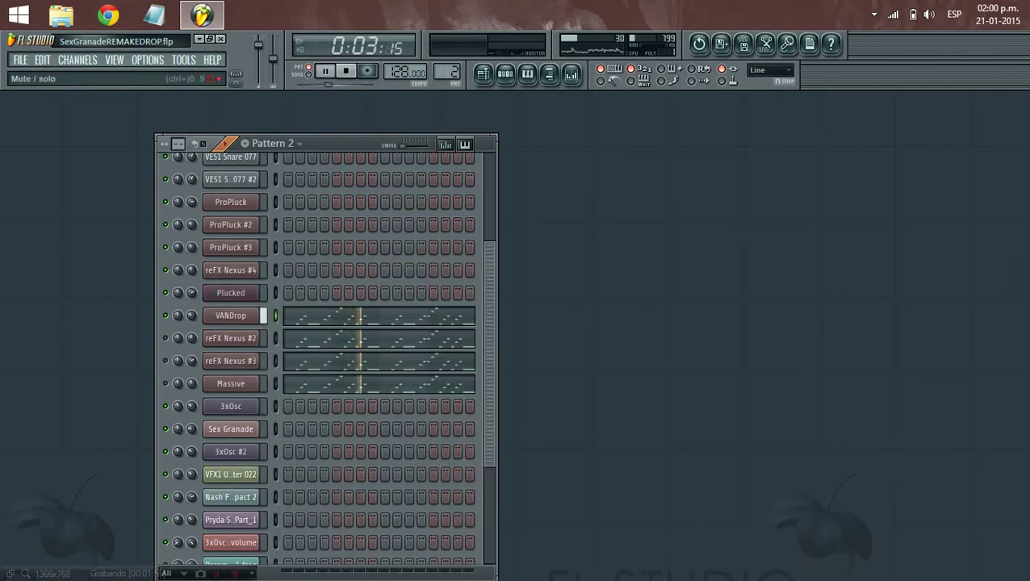
click(166, 316)
click(165, 339)
click(230, 338)
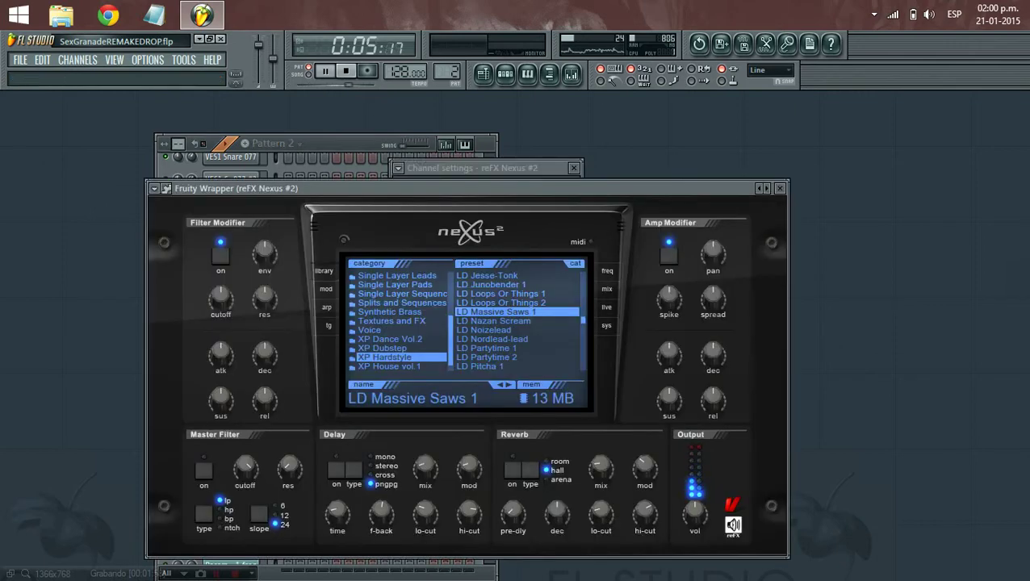
click(780, 188)
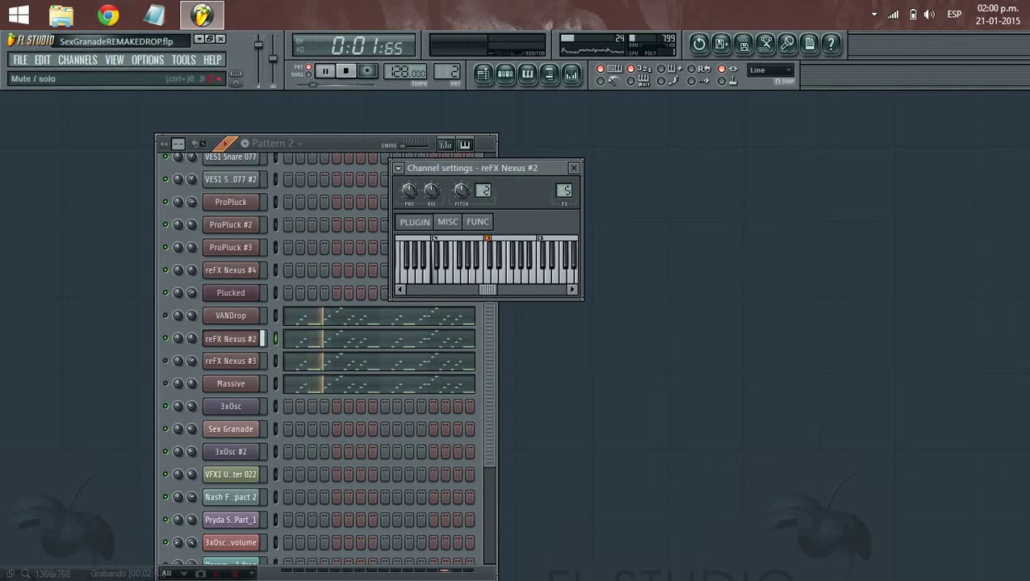
Solo the reFX Nexus #3 channel in place of reFX Nexus #2 and view its plugin preset
click(165, 339)
click(166, 361)
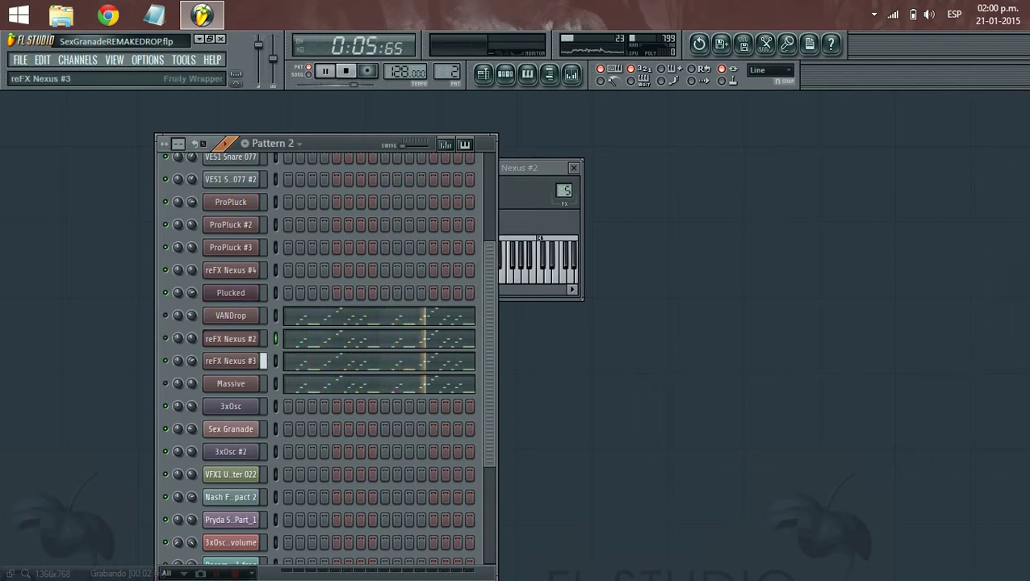
click(234, 361)
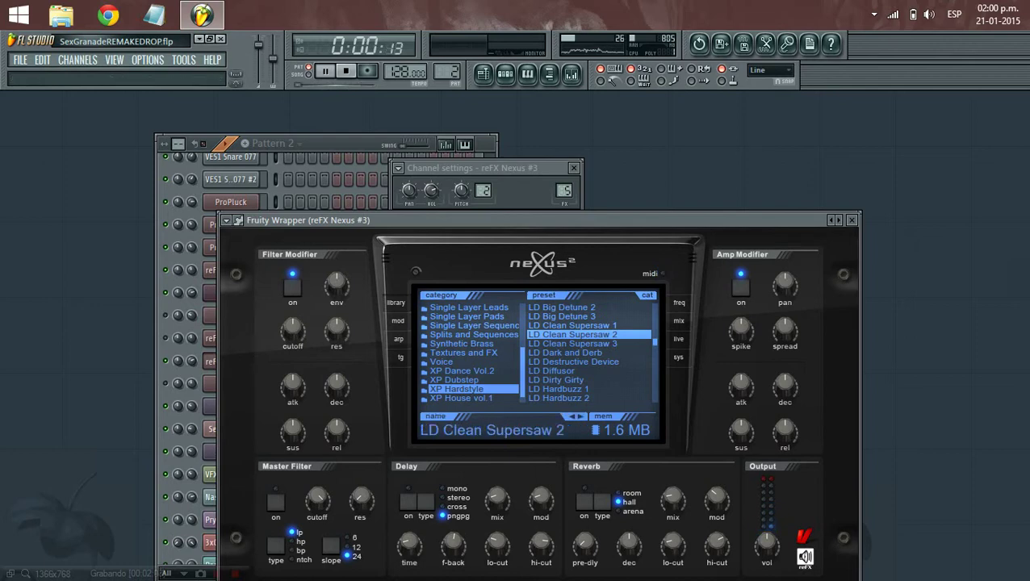
click(852, 220)
Audition the Massive channel in solo, view its plugin preset, and restore playback of all channels
click(166, 361)
click(166, 383)
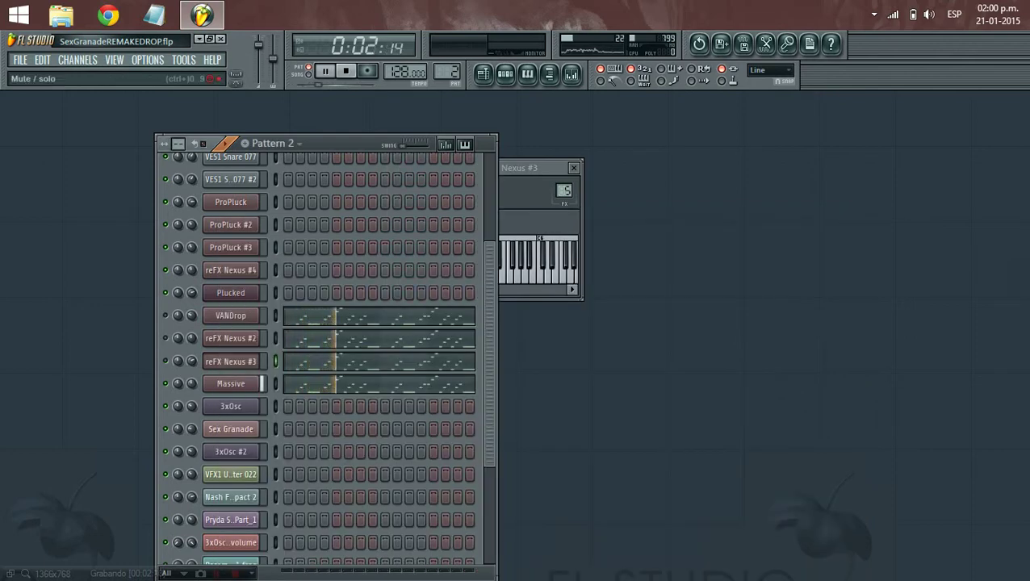
click(231, 384)
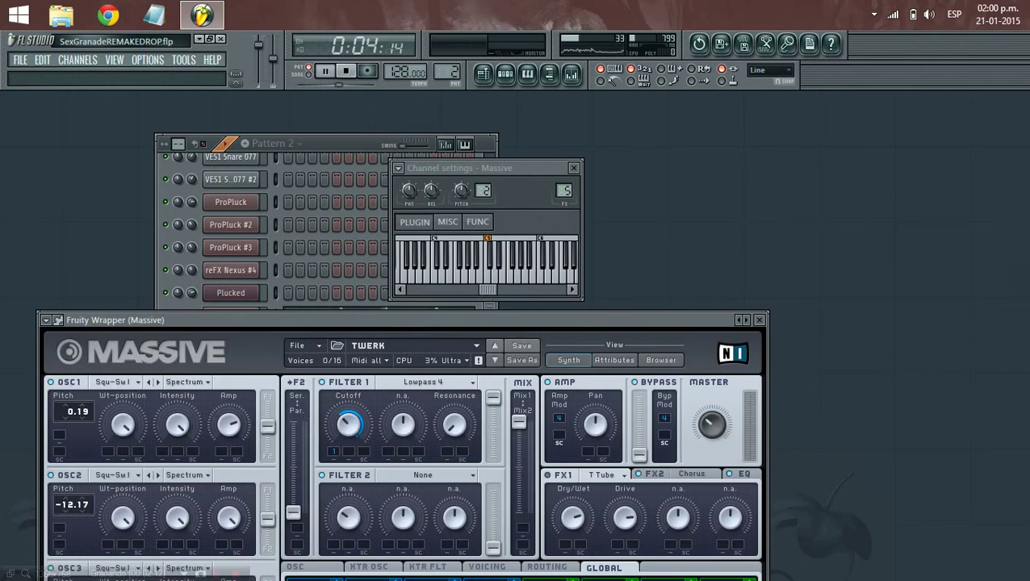
click(760, 320)
click(166, 361)
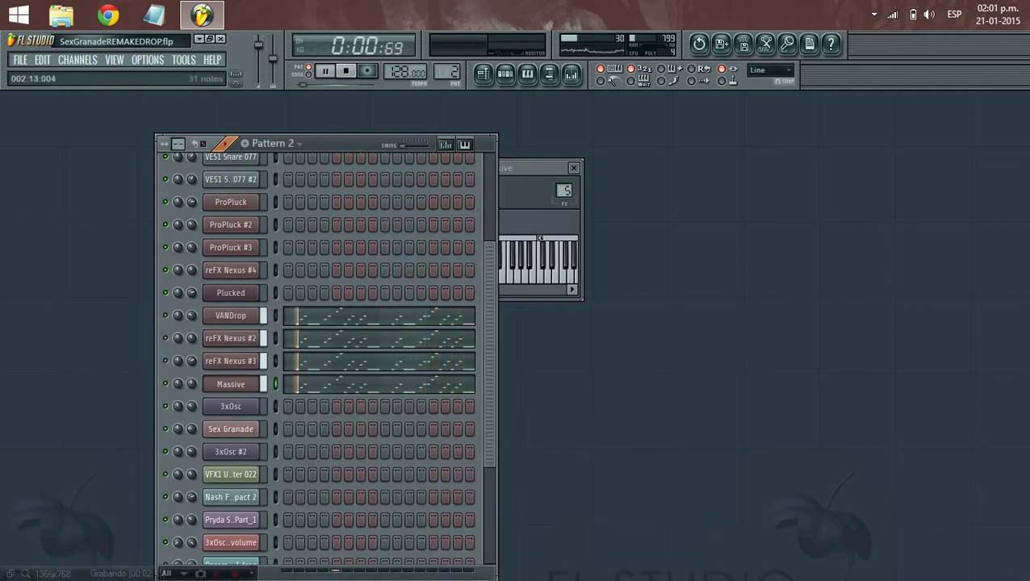
Examine VANDrop's melody notes for Pattern 2 in the piano roll and close it
click(368, 316)
scroll(227, 323, down, 3)
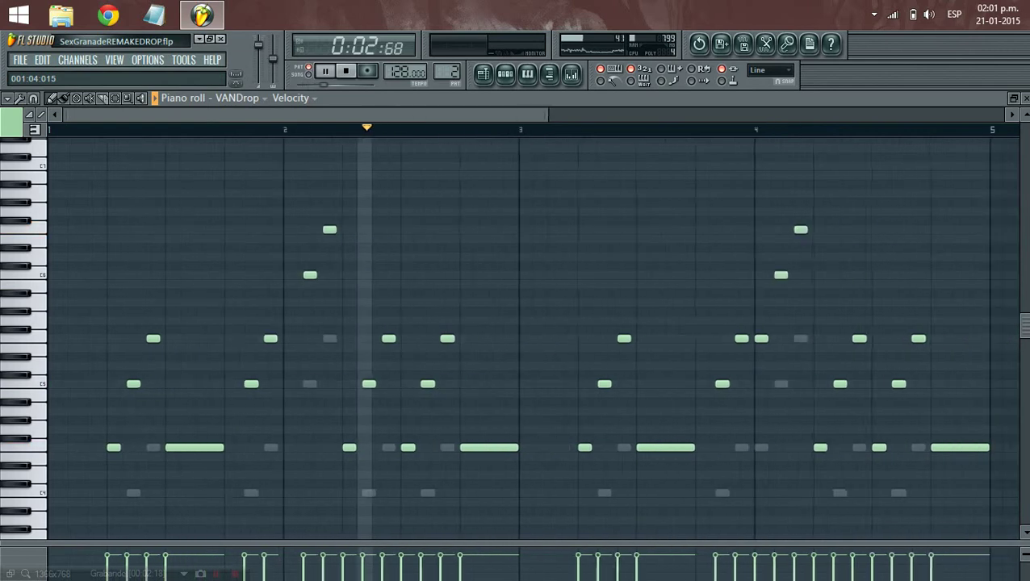
scroll(226, 323, down, 2)
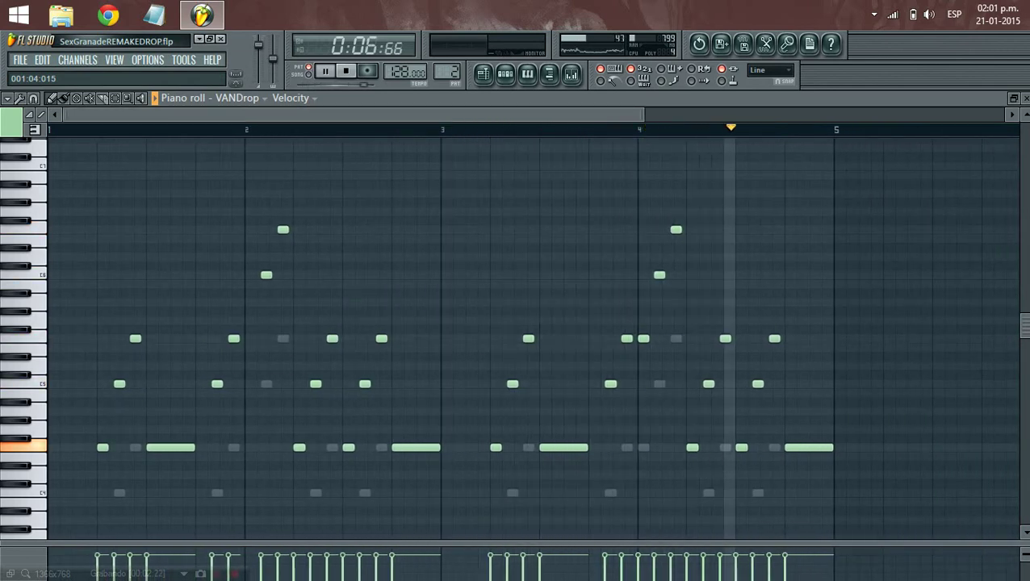
scroll(533, 340, up, 1)
key(Escape)
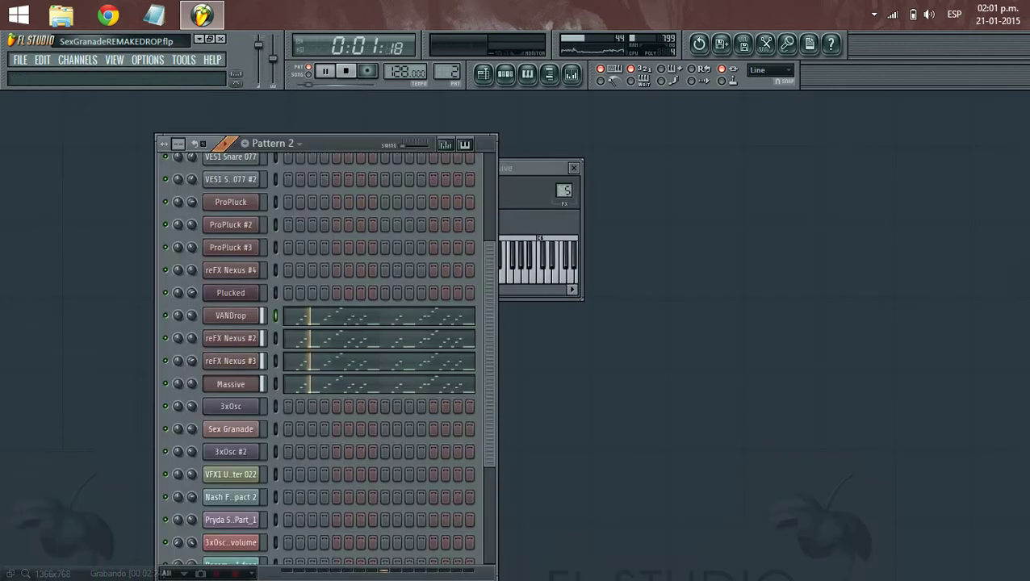
Switch to Pattern 3, play it, and view the 3xOsc channel's oscillator settings before closing them and stopping
scroll(447, 72, up, 1)
key(space)
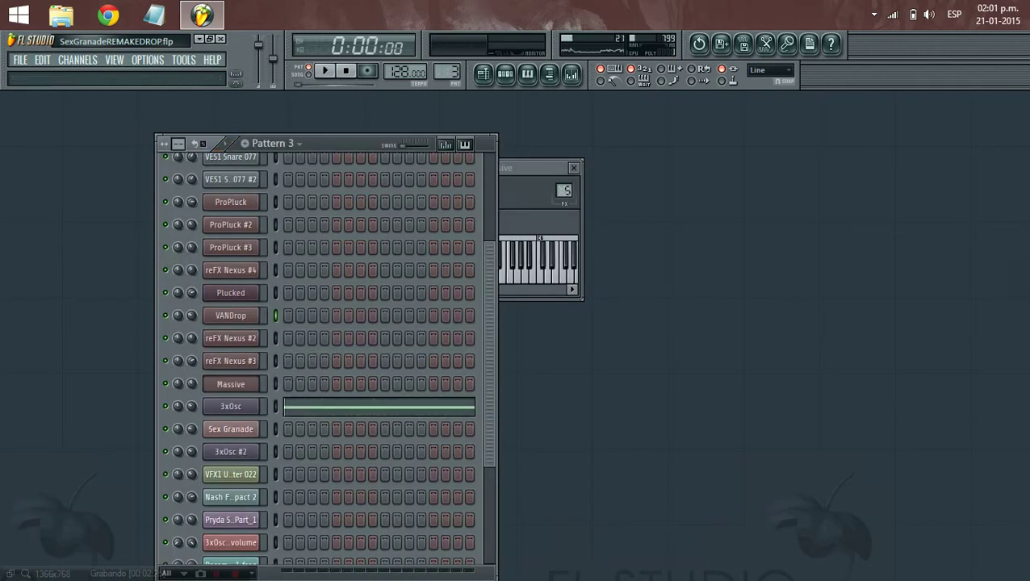
key(space)
click(231, 407)
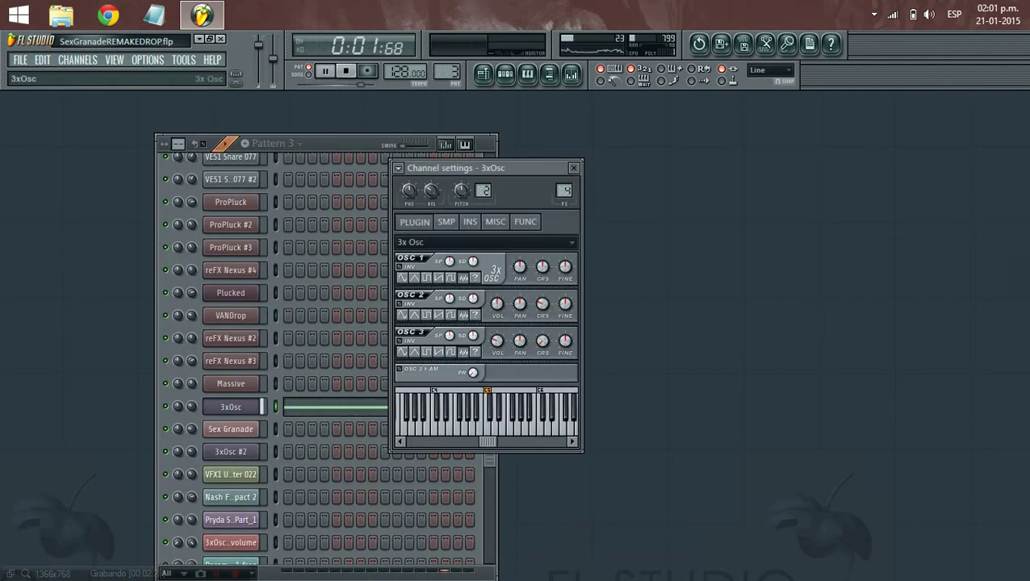
key(Escape)
key(space)
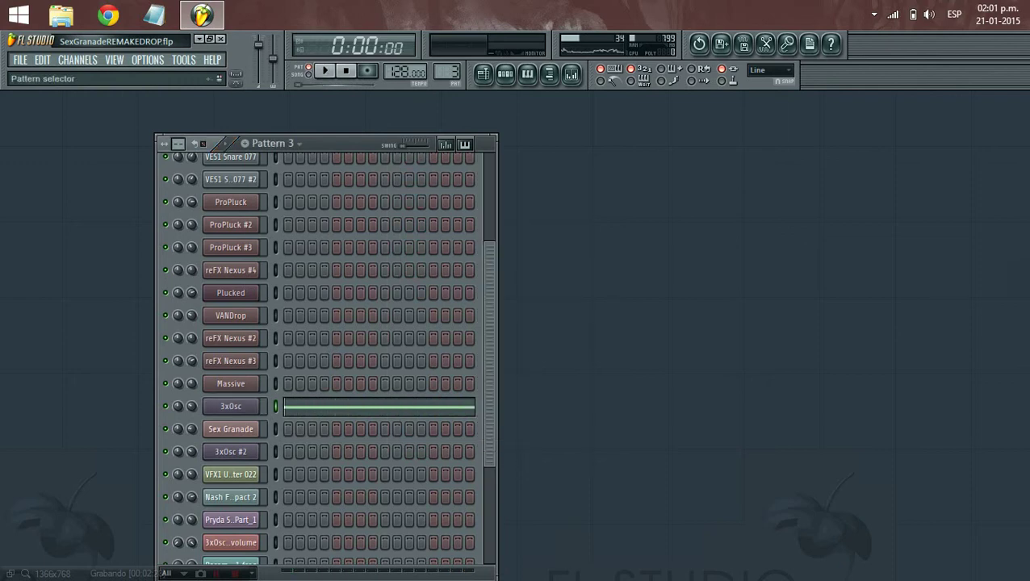
Switch to Pattern 4, play it, and examine the VES1 Snare 077 notes in the piano roll before stopping
scroll(447, 72, up, 1)
key(space)
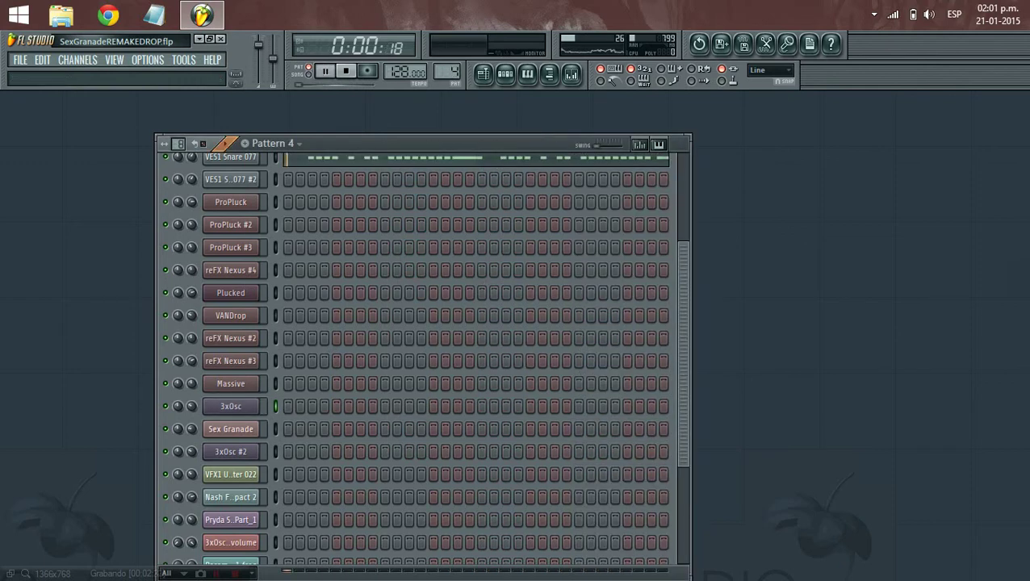
scroll(420, 356, up, 3)
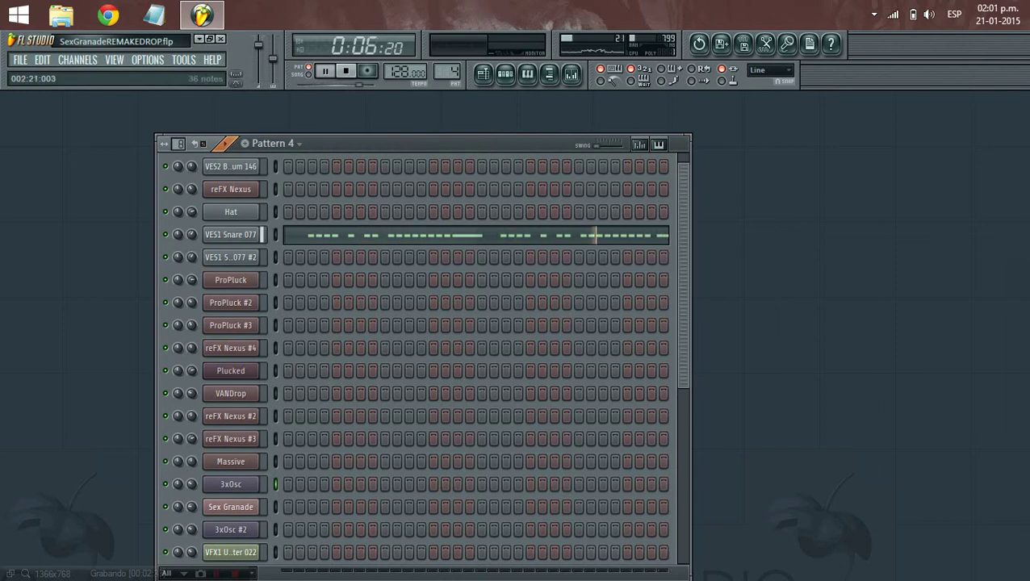
click(597, 237)
scroll(432, 323, down, 2)
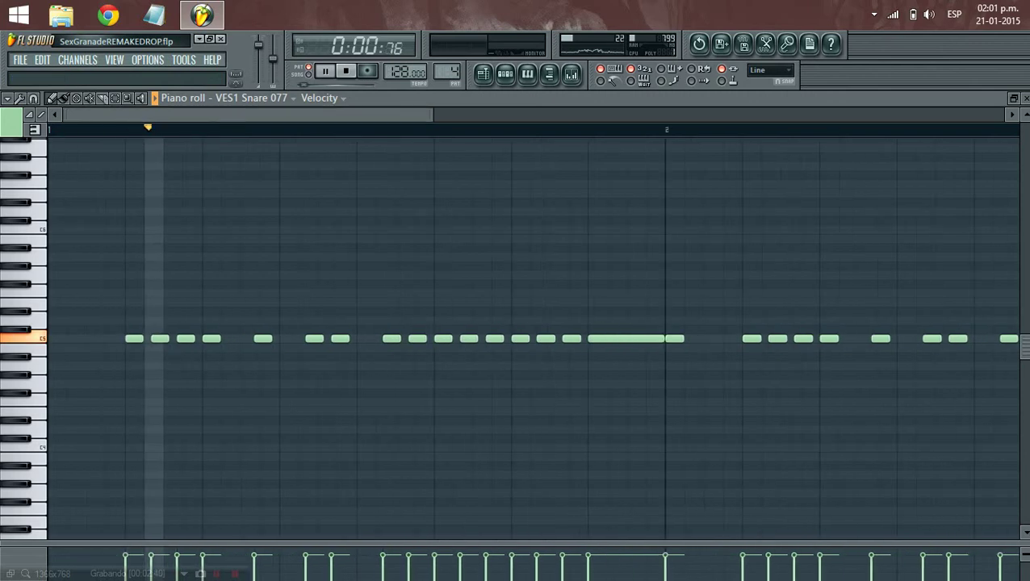
key(space)
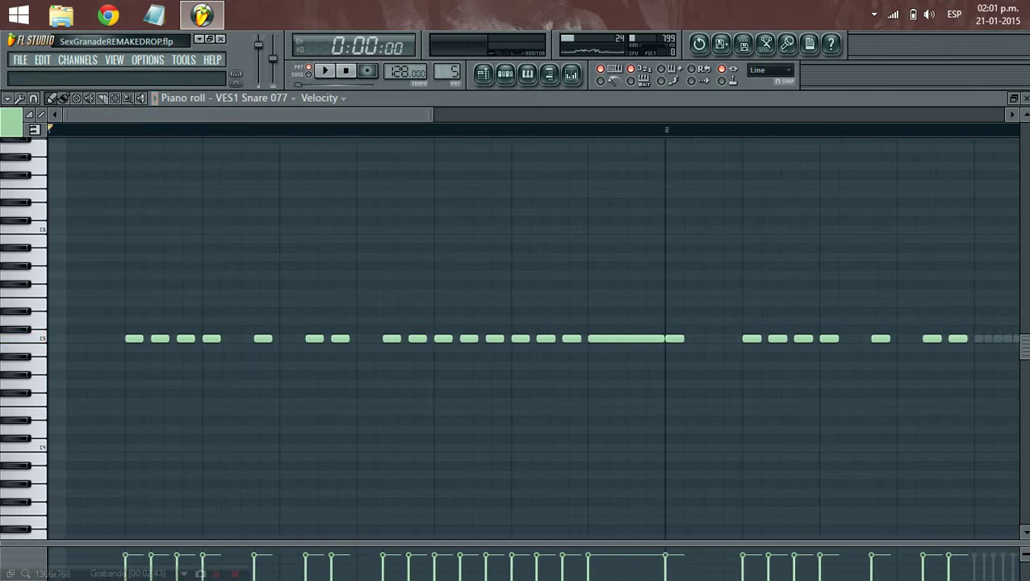
Play Pattern 5 while examining the VES1 Snare 077 notes in the piano roll, then close it and stop playback
key(space)
scroll(533, 323, down, 1)
scroll(533, 323, down, 2)
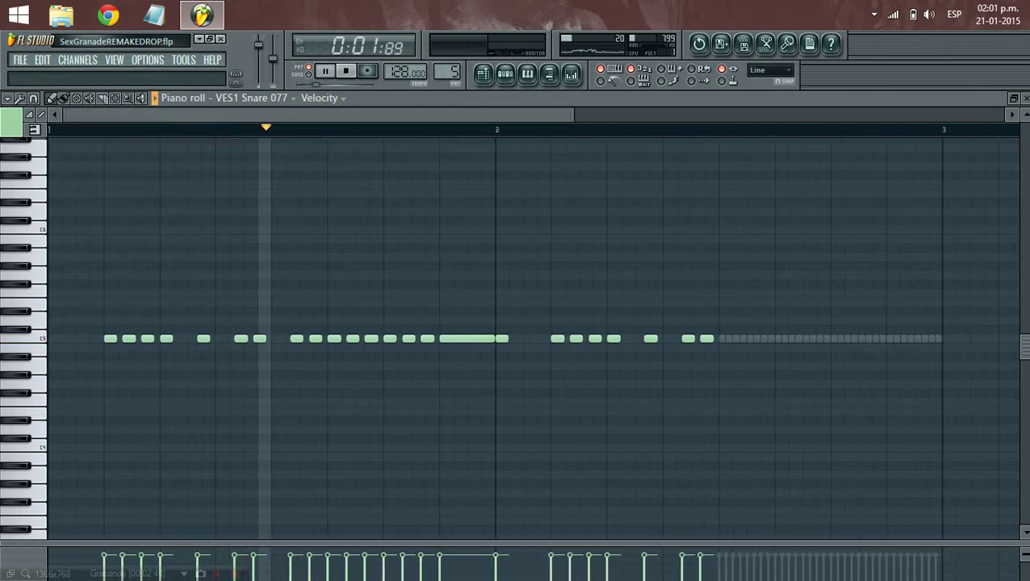
click(1027, 98)
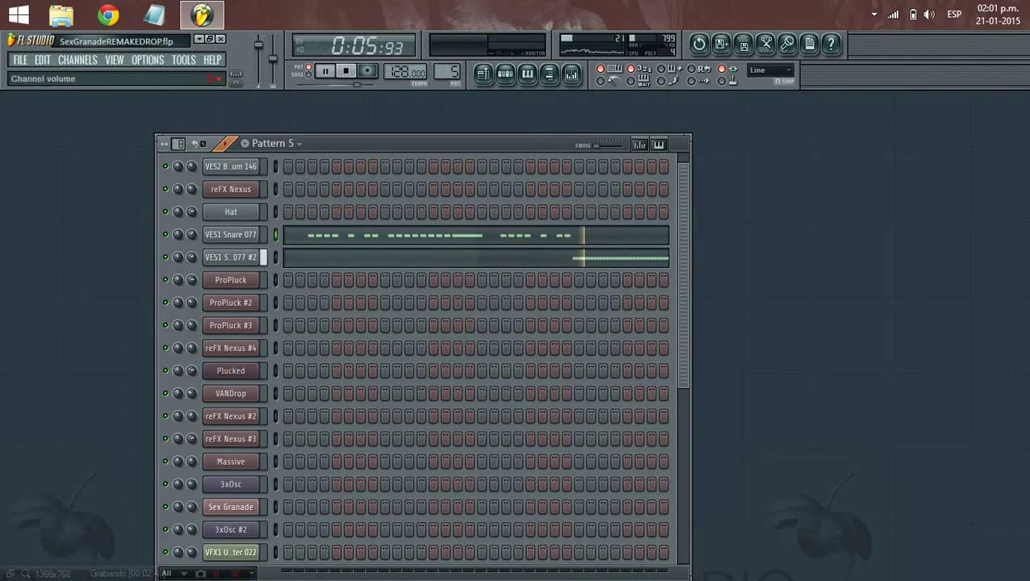
key(space)
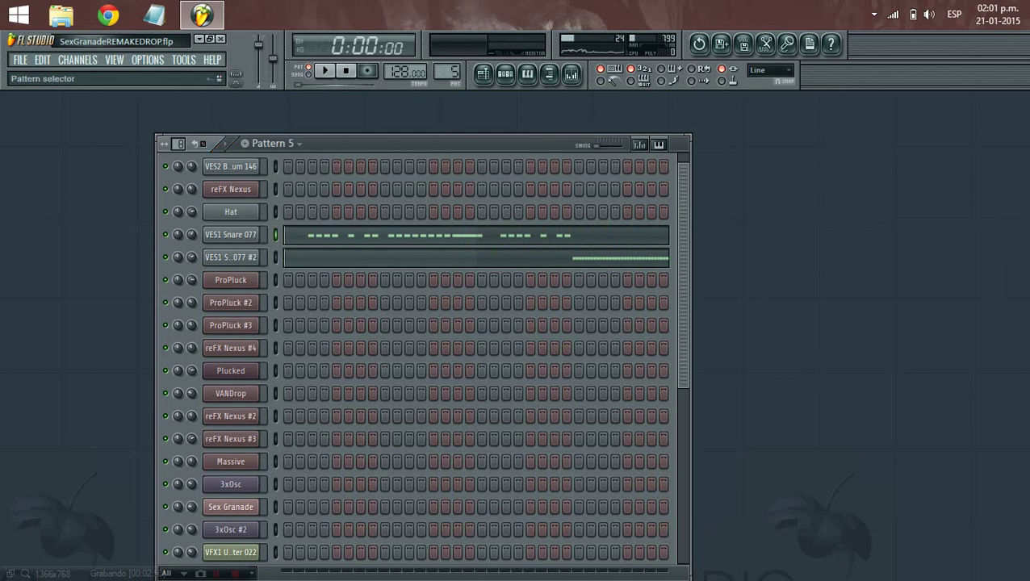
Select Pattern 6, open the playlist, and play the arranged drop from bar 21 in song mode before stopping
drag(447, 72, 447, 66)
click(482, 74)
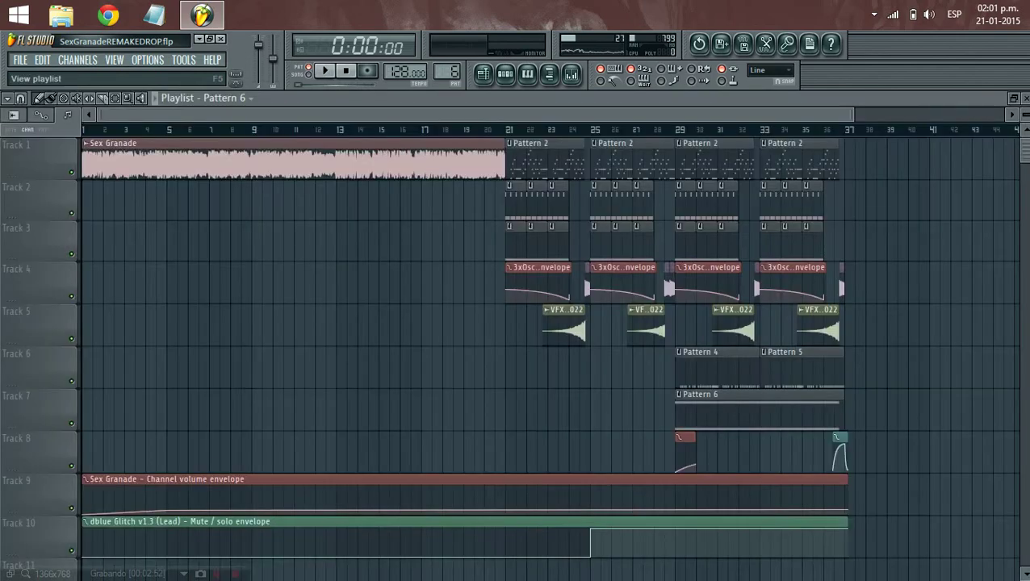
key(space)
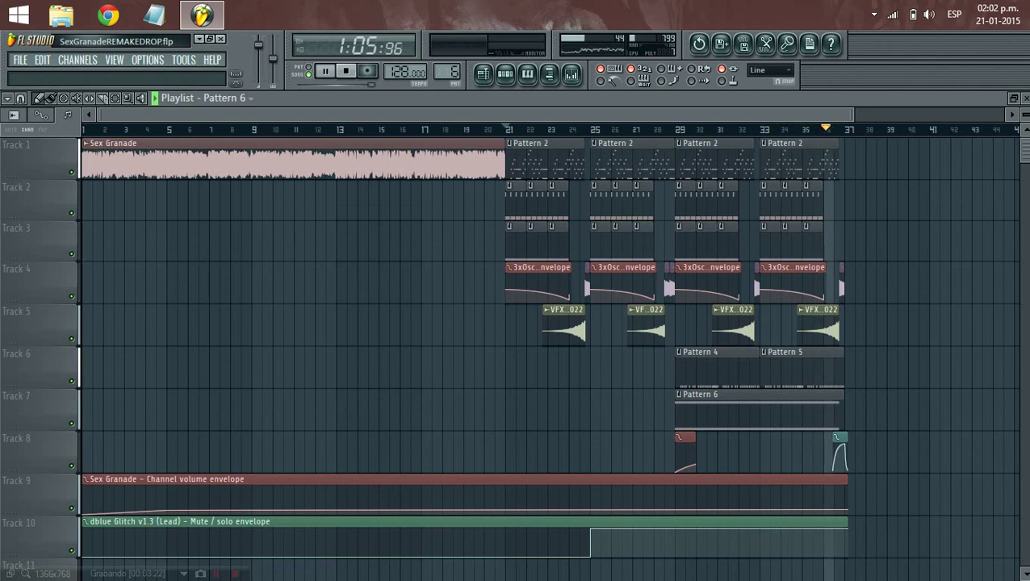
key(space)
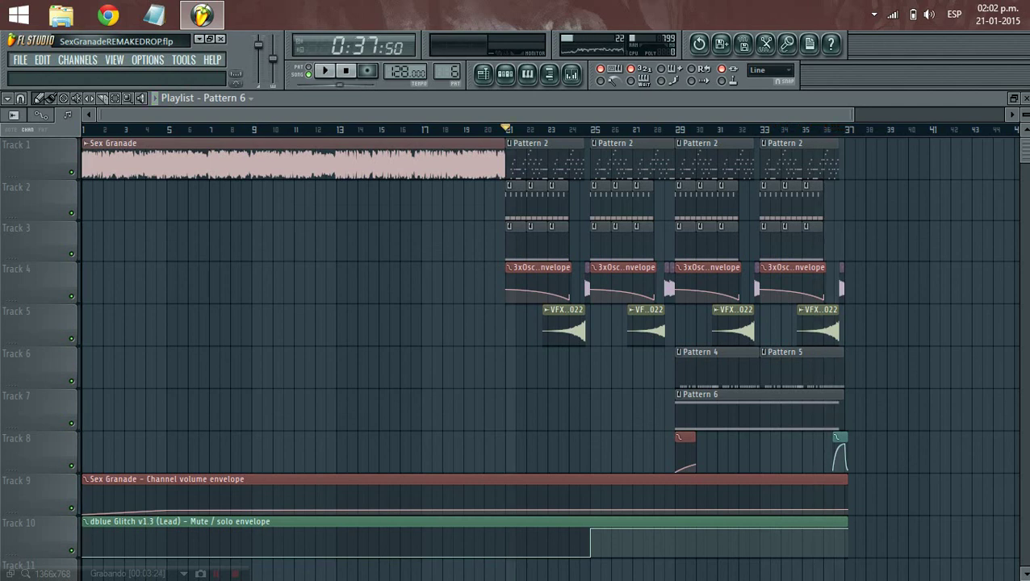